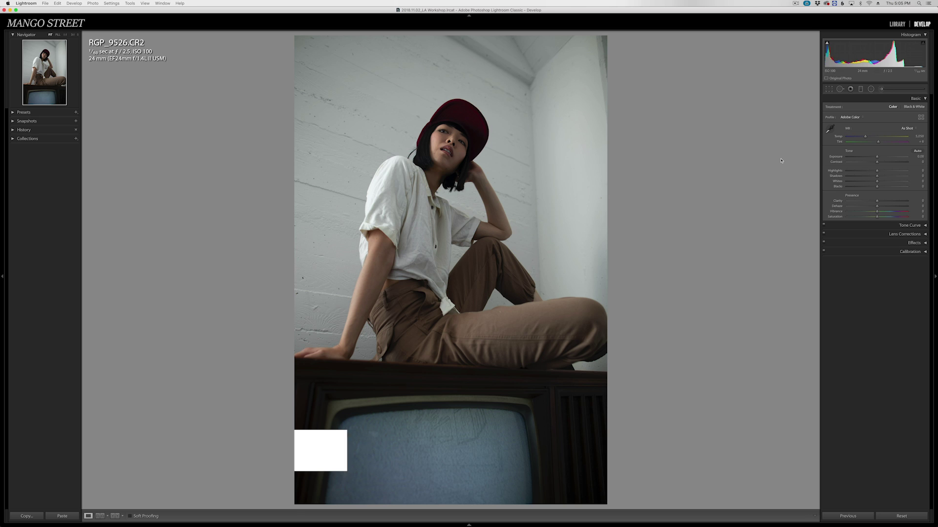
Set the portrait's white balance to temperature 5,500 and tint +10, and its exposure to +0.25.
left_click(914, 136)
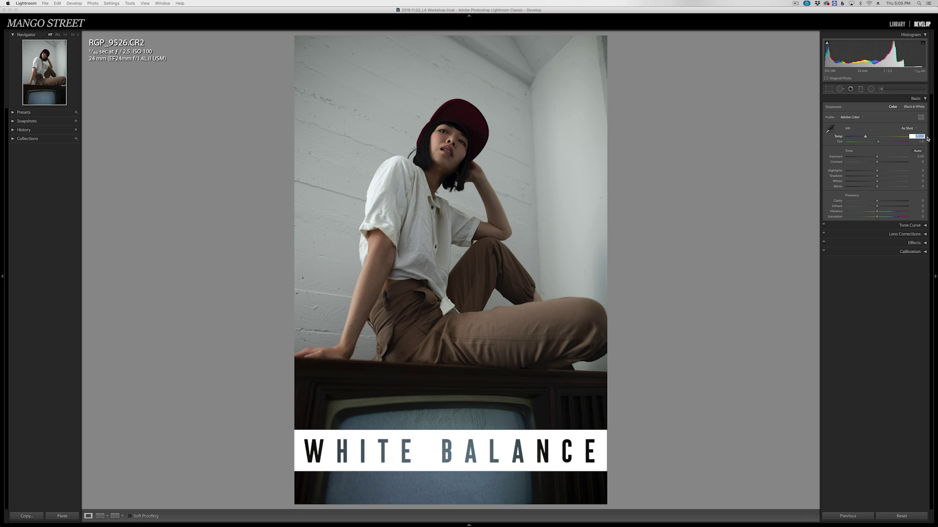
key("Tab")
type("10")
key("Return")
left_click(918, 156)
type(".25")
key("Return")
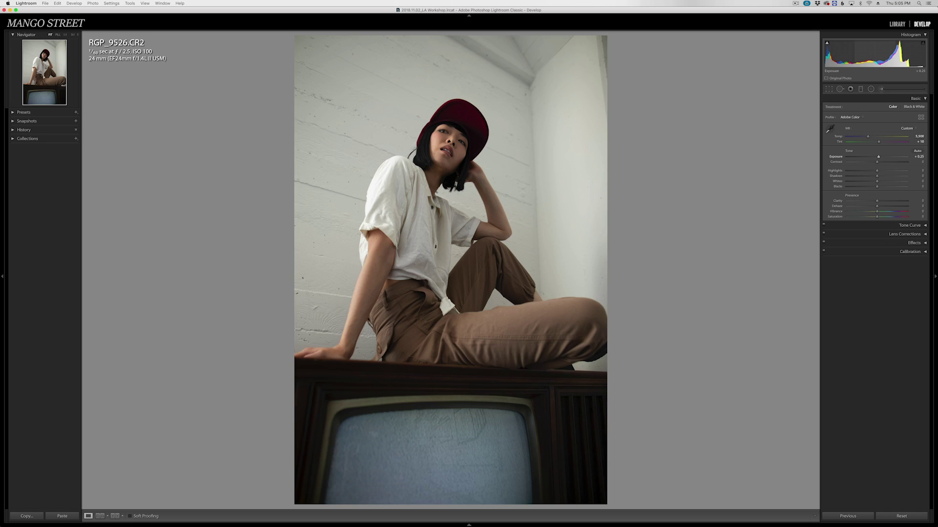
Enable lens profile corrections for the portrait.
left_click(913, 235)
left_click(860, 258)
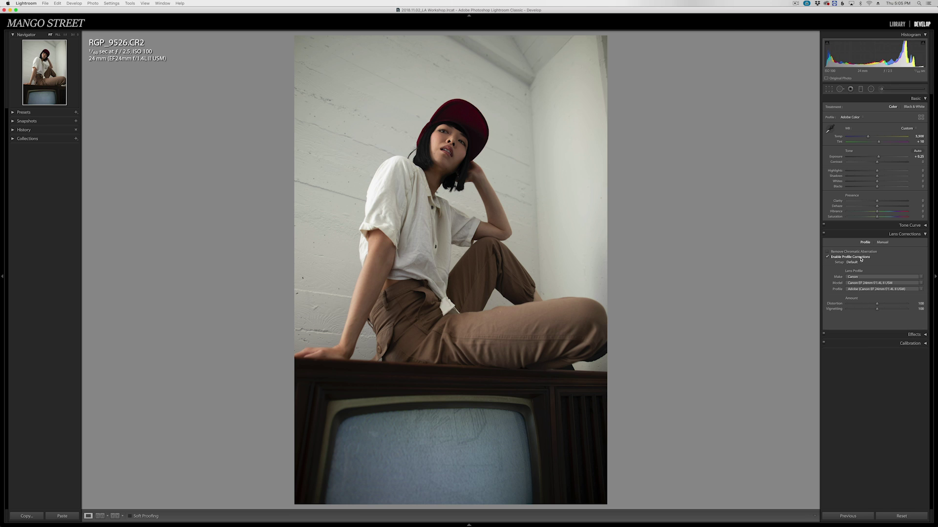
left_click(902, 234)
Shape the RGB tone curve by lowering its white endpoint and pulling down the shadows with added curve points.
left_click(905, 226)
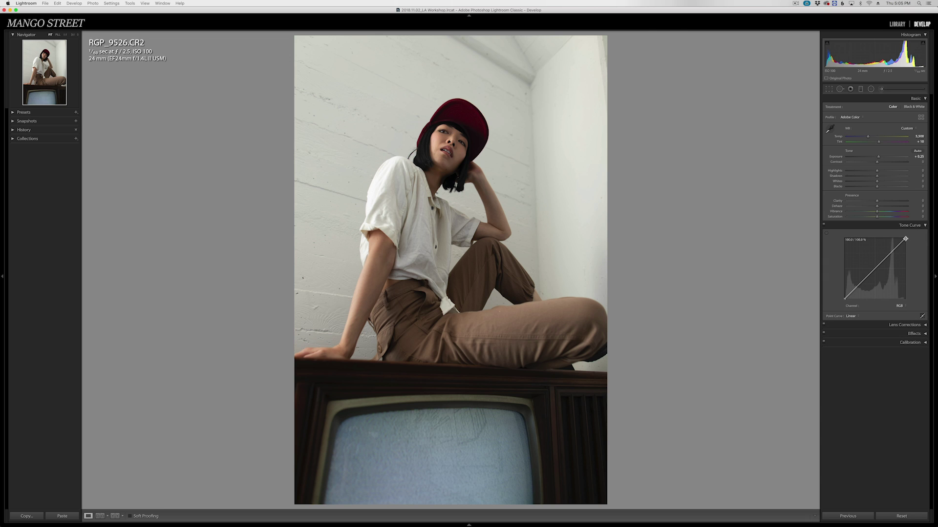
left_click_drag(905, 239, 906, 248)
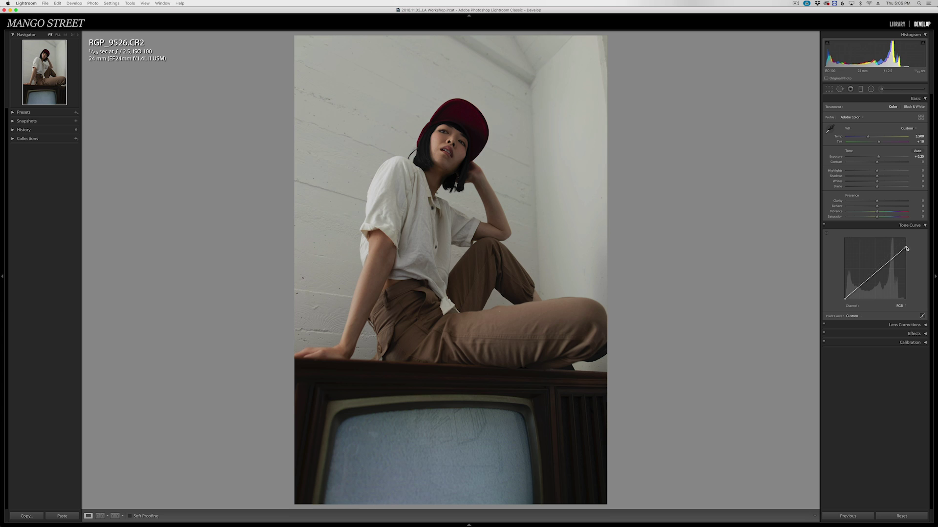
mouse_move(844, 300)
left_mouse_down()
mouse_move(876, 275)
mouse_move(849, 298)
left_mouse_up()
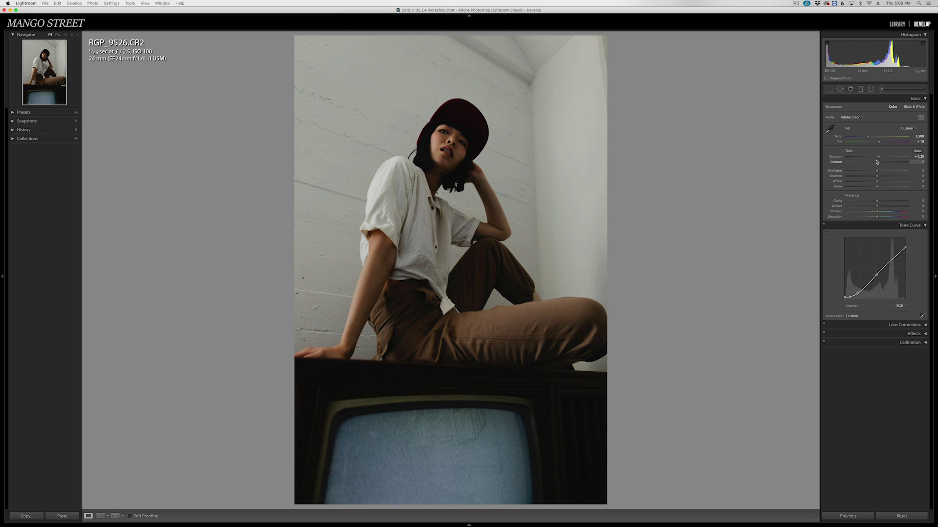
Set the portrait's contrast to -26, highlights to -73 and shadows to +71.
left_click_drag(875, 162, 855, 172)
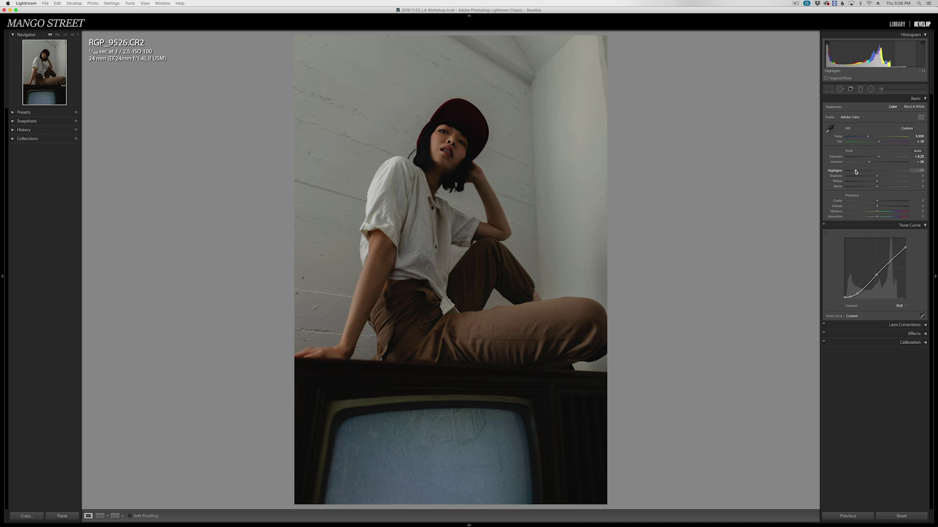
left_click_drag(876, 176, 898, 177)
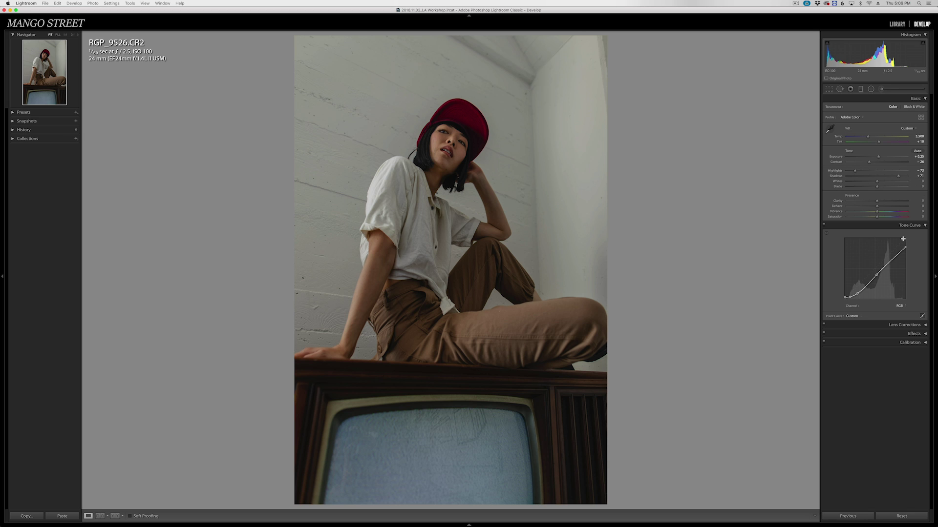
Try out the Blue Primary hue calibration on the colorchecker.jpeg chart.
left_click(909, 226)
left_click(909, 251)
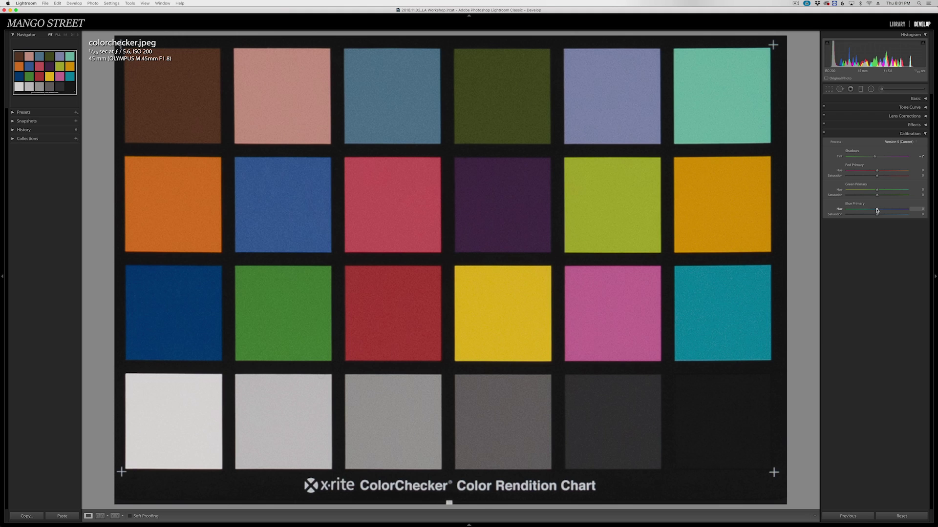
left_click_drag(863, 210, 924, 221)
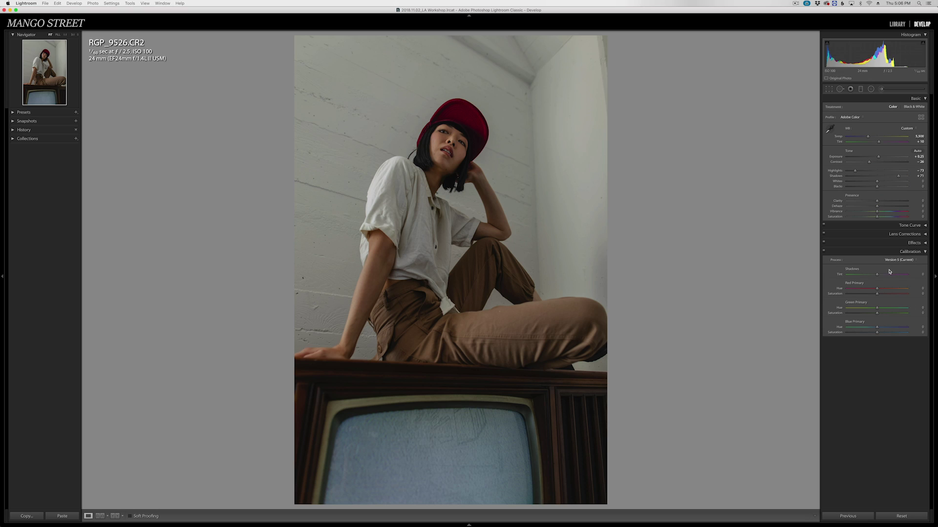
In the portrait's calibration, set the shadows tint to -41 and the Green Primary hue to +10.
left_click_drag(874, 275, 864, 276)
left_click_drag(878, 315, 906, 309)
left_click_drag(906, 309, 855, 308)
left_click_drag(855, 309, 880, 308)
left_click(914, 306)
type("10")
key("Return")
Set the Green Primary saturation to -23 and the Blue Primary to hue -22 and saturation -14.
left_click_drag(889, 315, 893, 334)
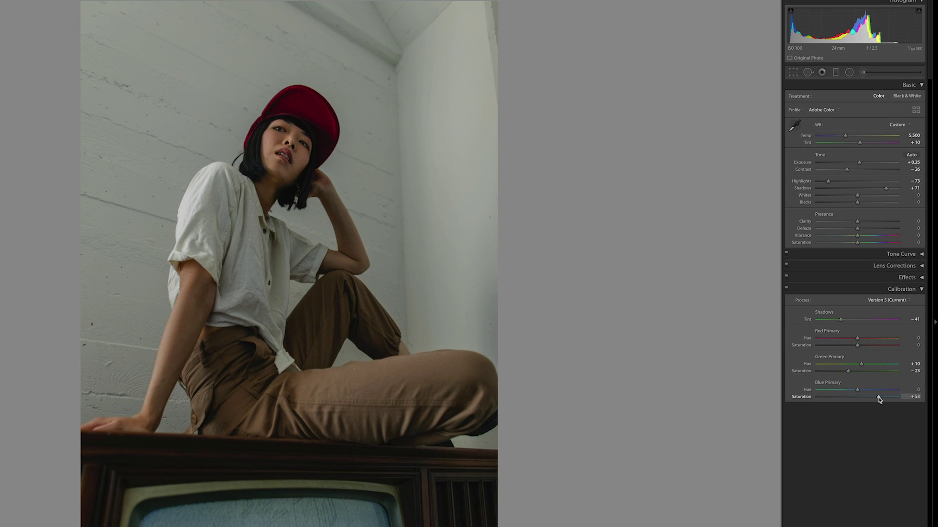
left_click_drag(879, 399, 852, 399)
Set the Red Primary calibration to hue -5 and saturation -6.
mouse_move(857, 345)
left_mouse_down()
mouse_move(882, 347)
mouse_move(840, 340)
left_mouse_up()
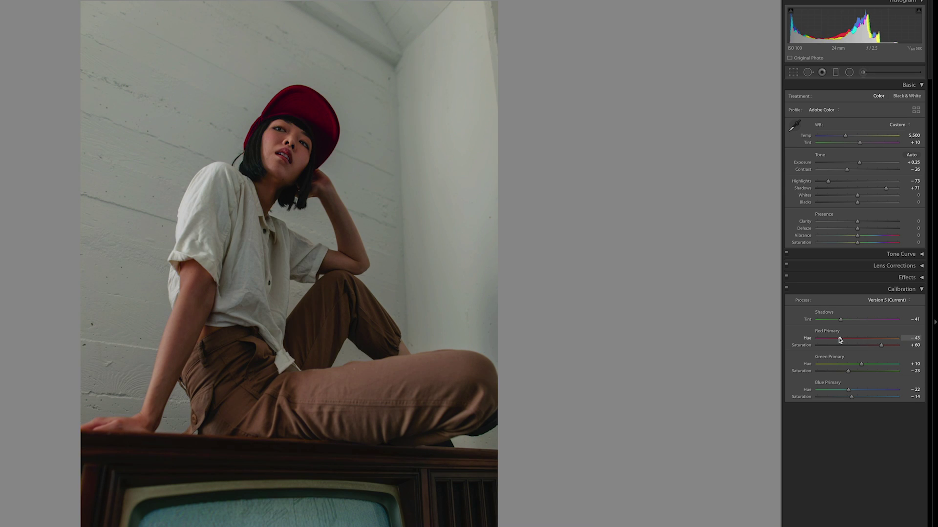
left_click(914, 338)
type("-5")
key("Tab")
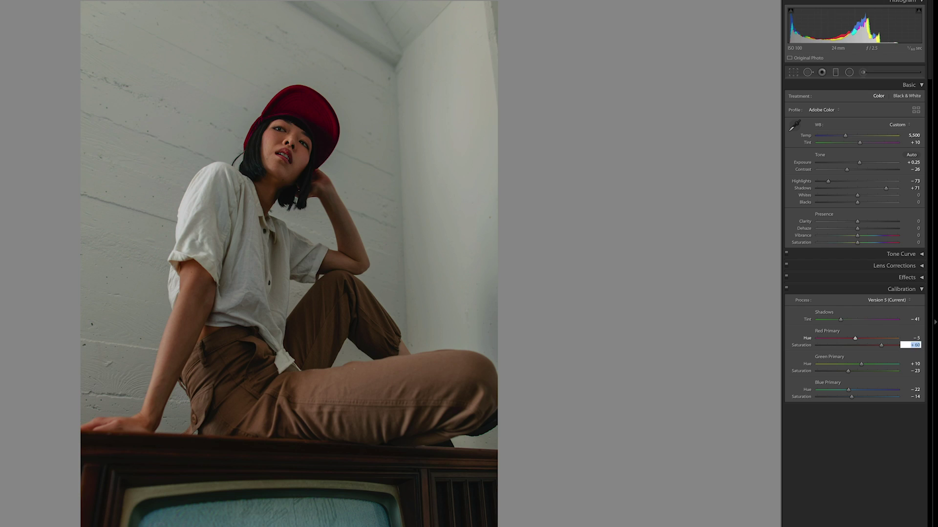
type("-6")
key("Return")
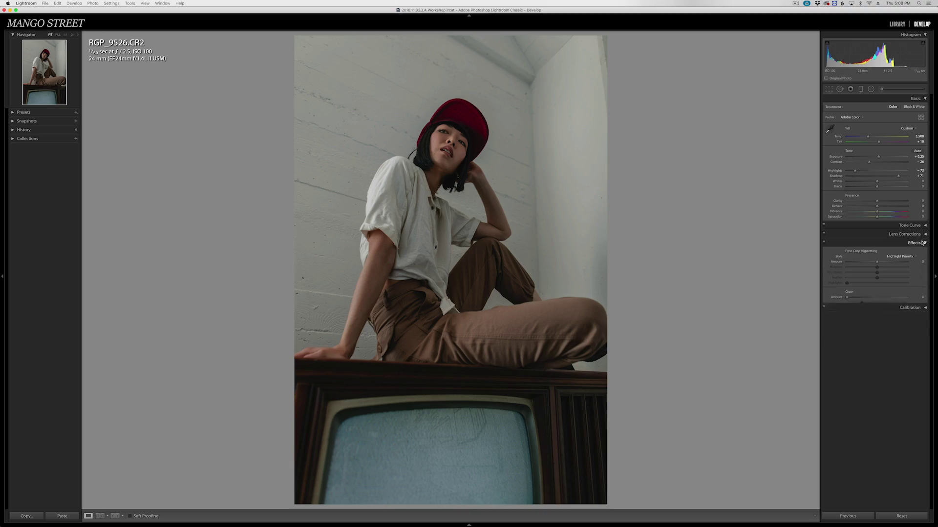
Add grain with an amount of about 40 and slightly increase the portrait's dehaze.
left_click_drag(853, 296, 870, 298)
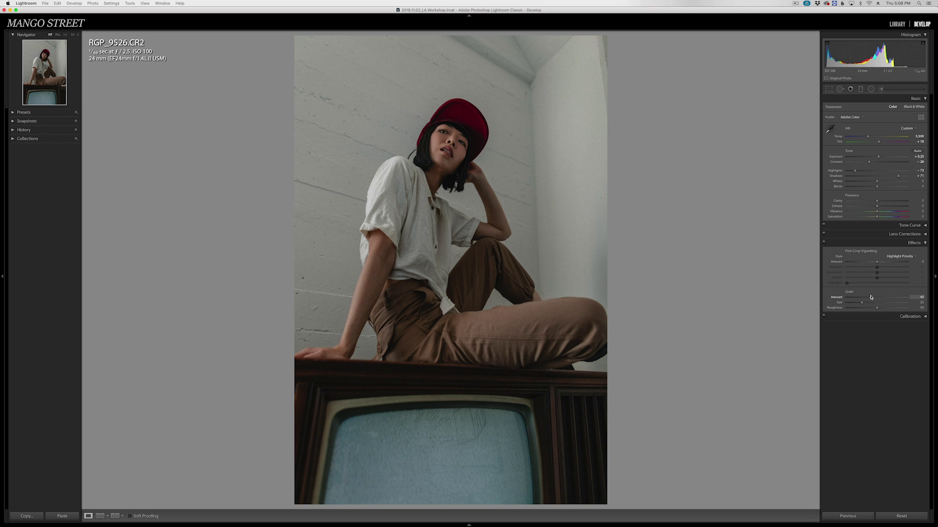
left_click(895, 244)
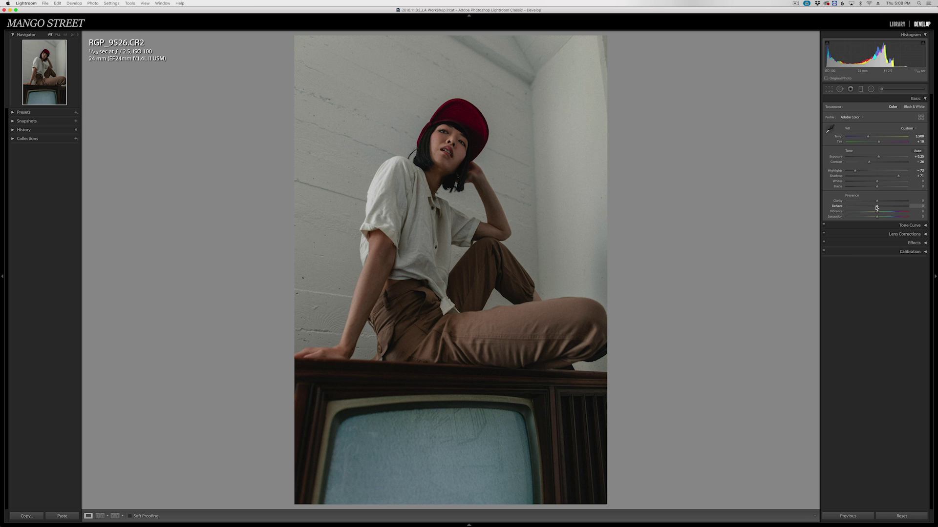
key("Up")
key("Up")
Create a develop preset named 5 Minute Preset from the current settings.
left_click(76, 112)
left_click(82, 118)
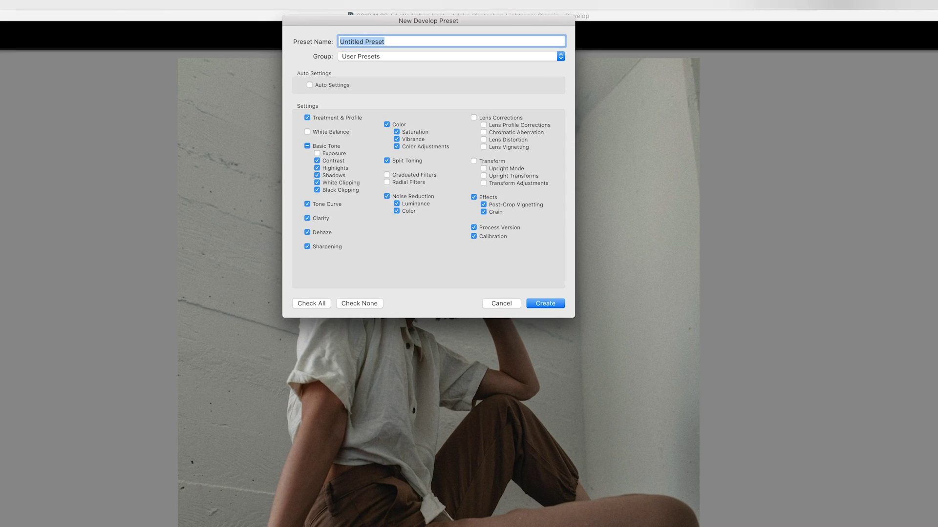
type("5 Minute Preset")
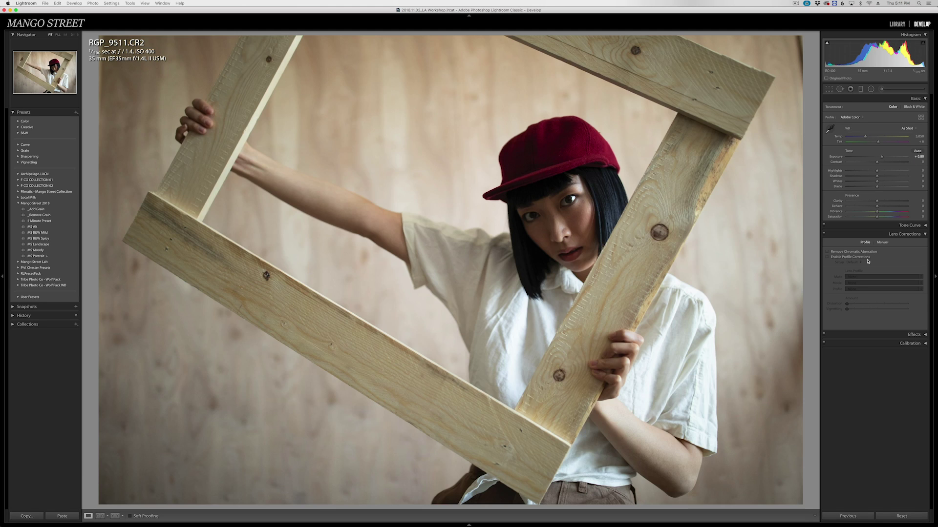
Enable lens profile corrections on the wooden-frame portrait RGP_9511 and apply the 5 Minute Preset to it.
left_click(827, 257)
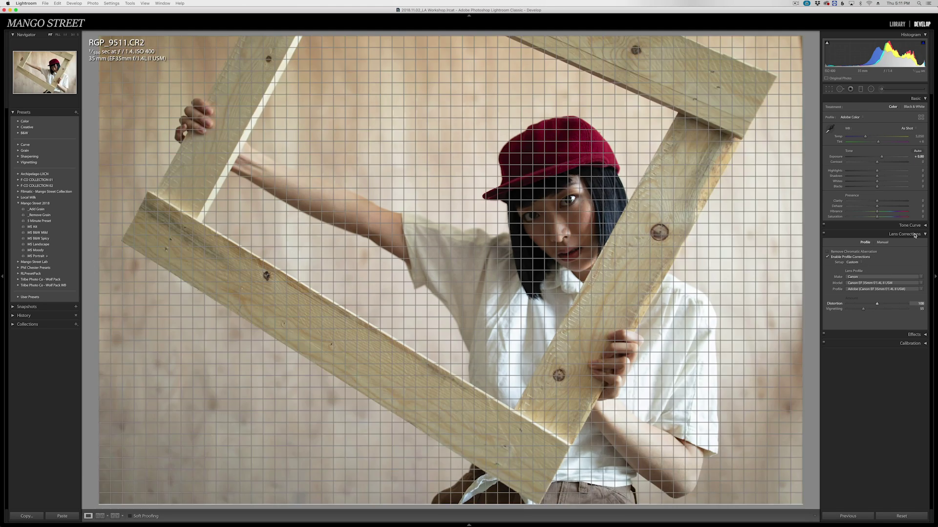
left_click(915, 235)
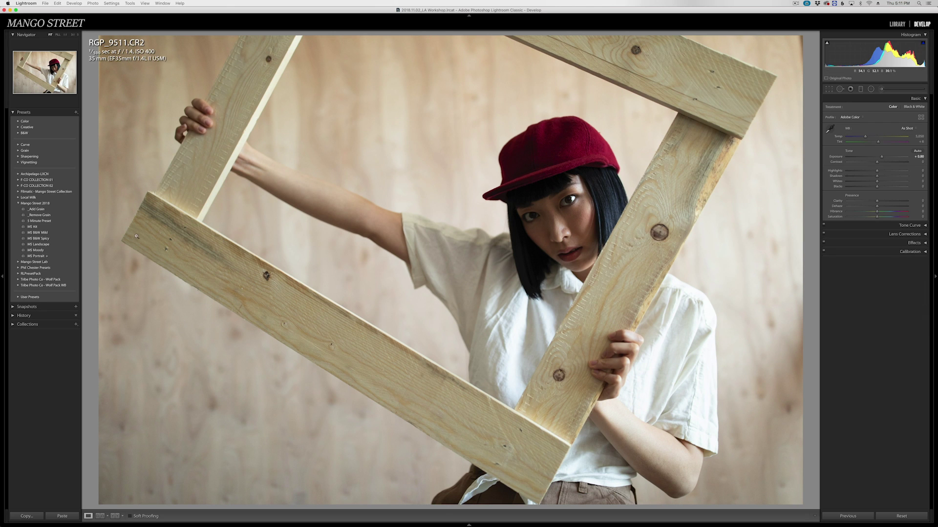
left_click(50, 222)
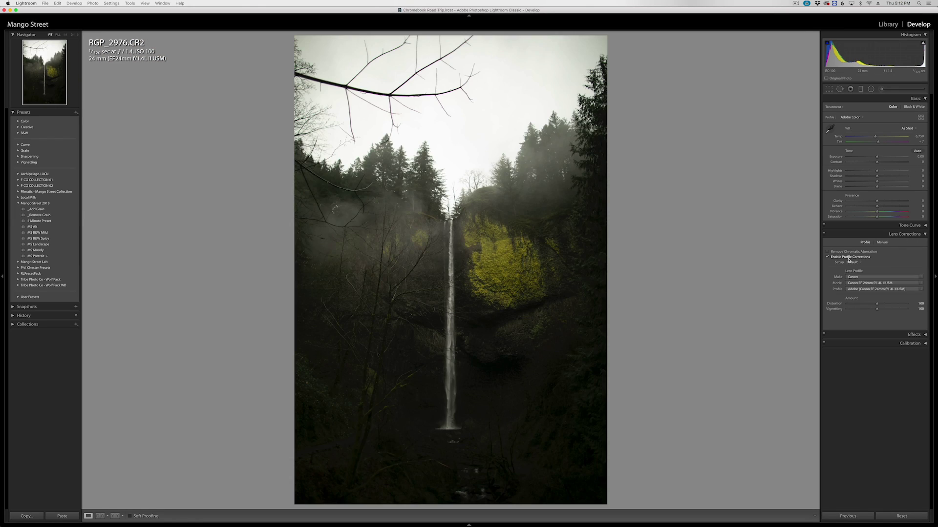
Set the waterfall photo RGP_2976 to exposure -0.20 and apply the 5 Minute Preset to it.
left_click_drag(876, 157, 875, 158)
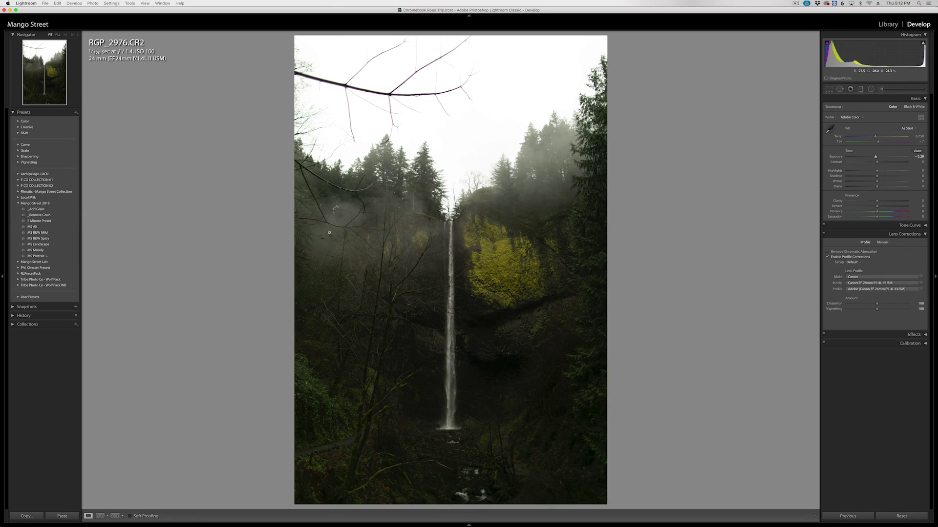
left_click(49, 221)
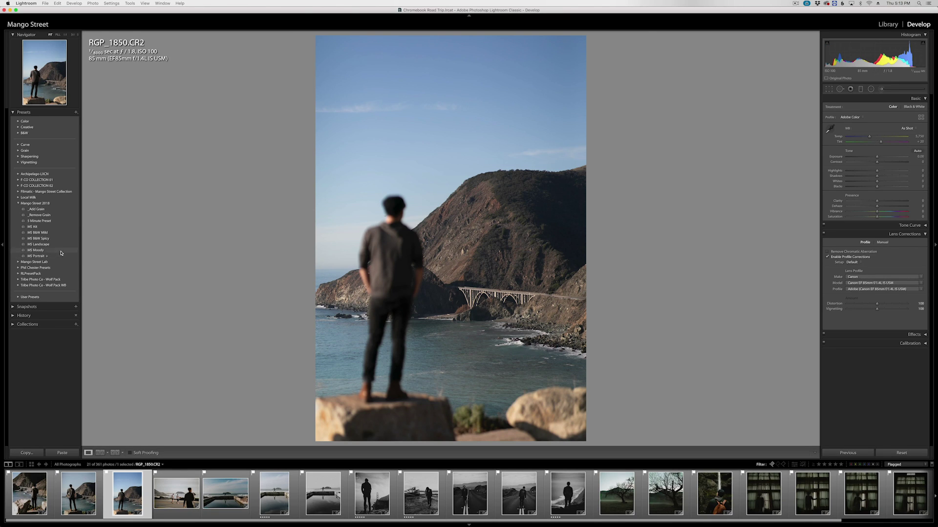
Apply the 5 Minute Preset to the coastal photo RGP_1850 and the tree photo RGP_2708.
left_click(54, 221)
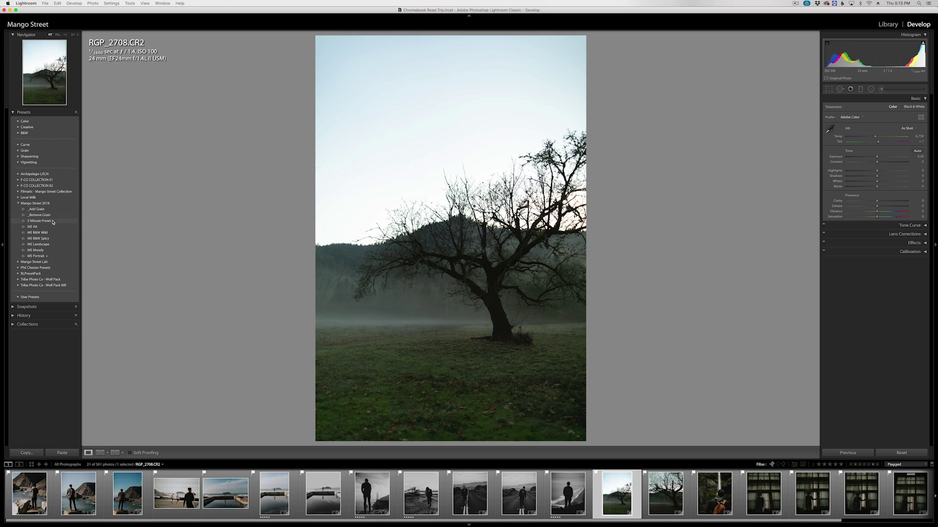
left_click(53, 222)
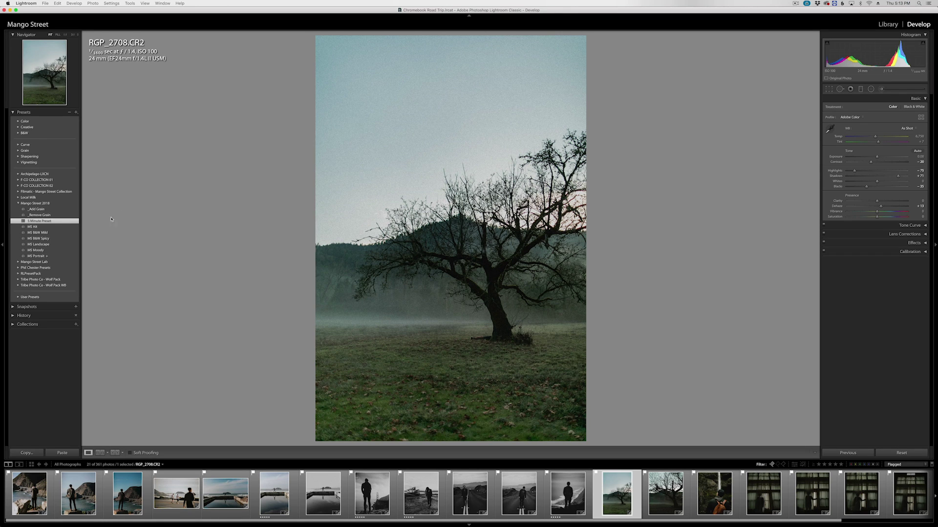
Set the tree photo's highlights to about -62 and shadows to about +60, and update the 5 Minute Preset with these settings.
left_click(909, 225)
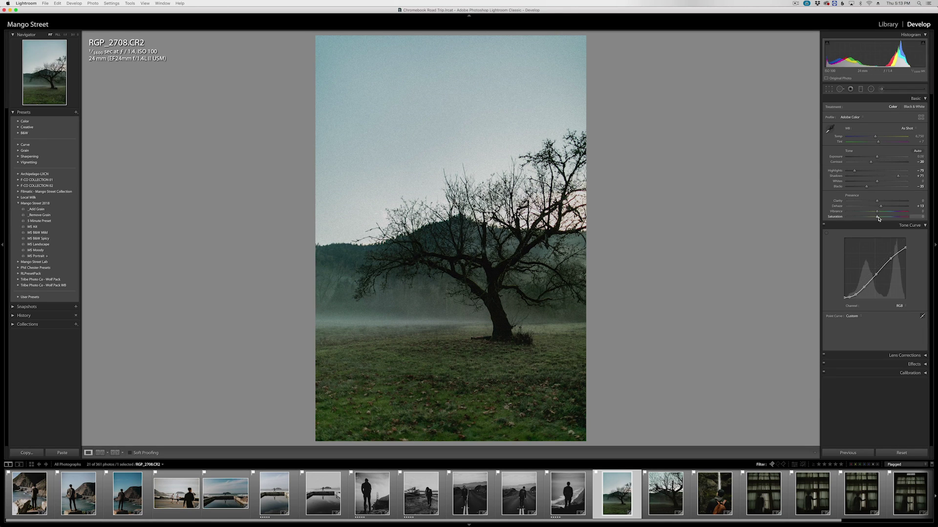
left_click_drag(855, 170, 895, 177)
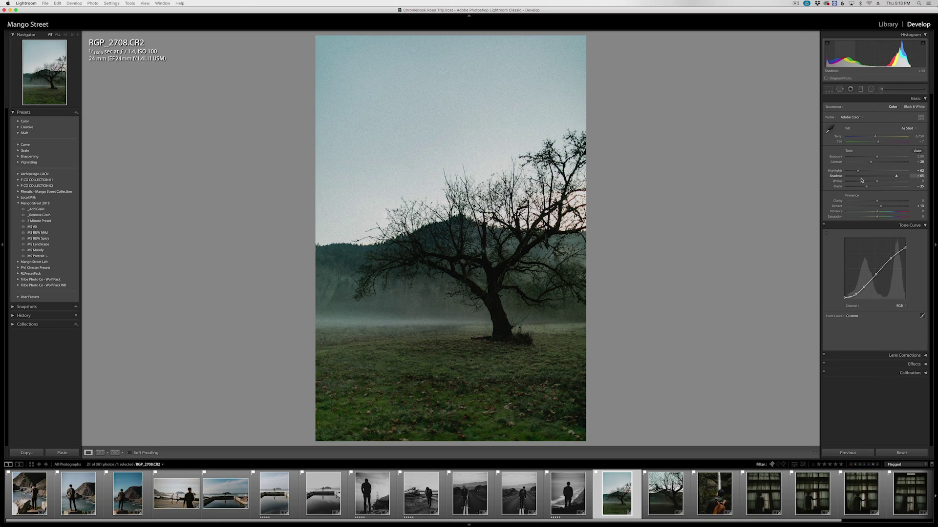
right_click(49, 221)
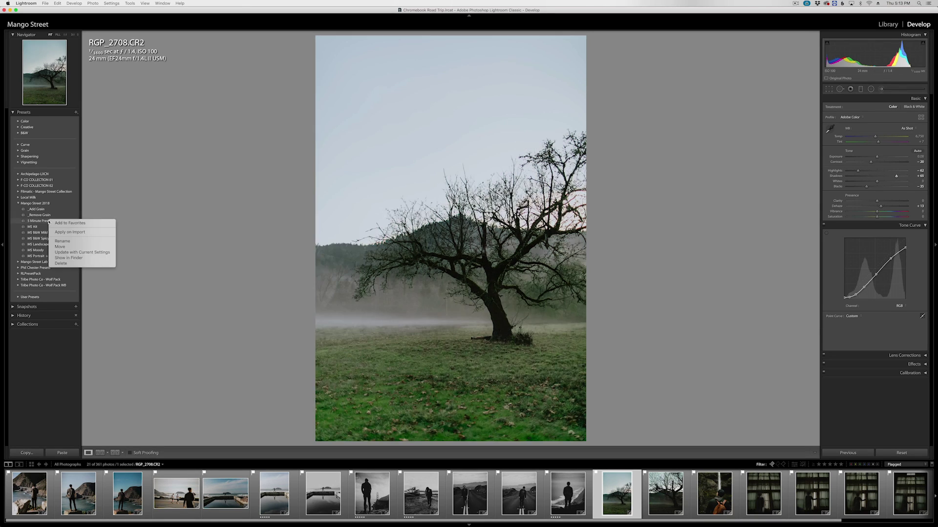
left_click(73, 253)
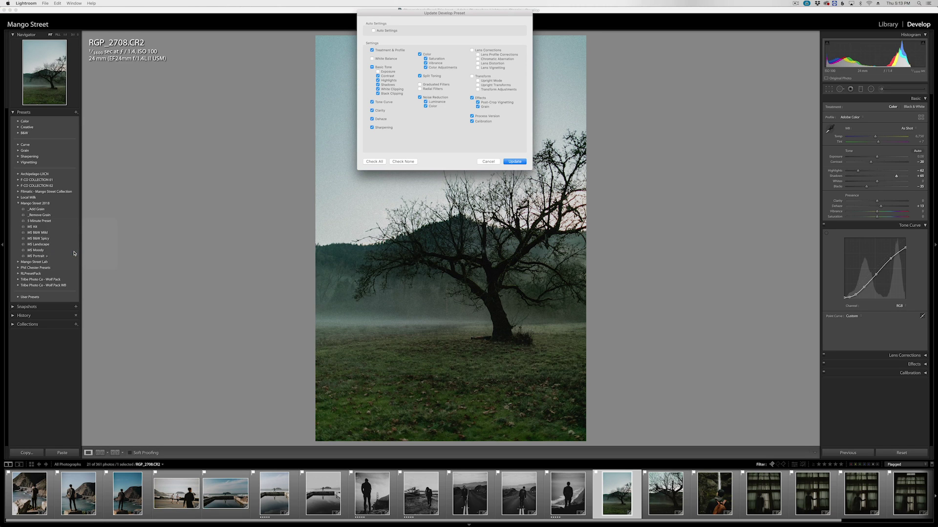
left_click(514, 162)
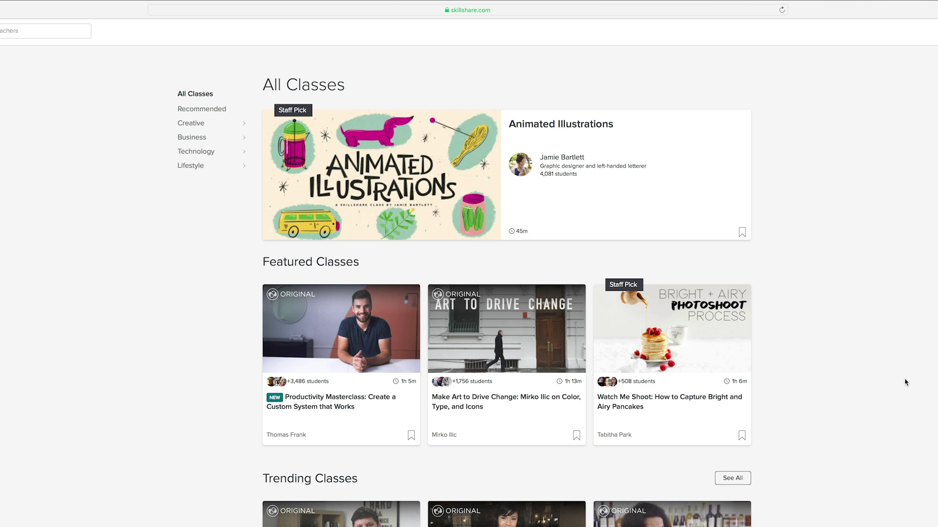
Browse the All Classes page on the Skillshare website and play the Introduction video of the Productivity Masterclass.
scroll(905, 381, "down", 4)
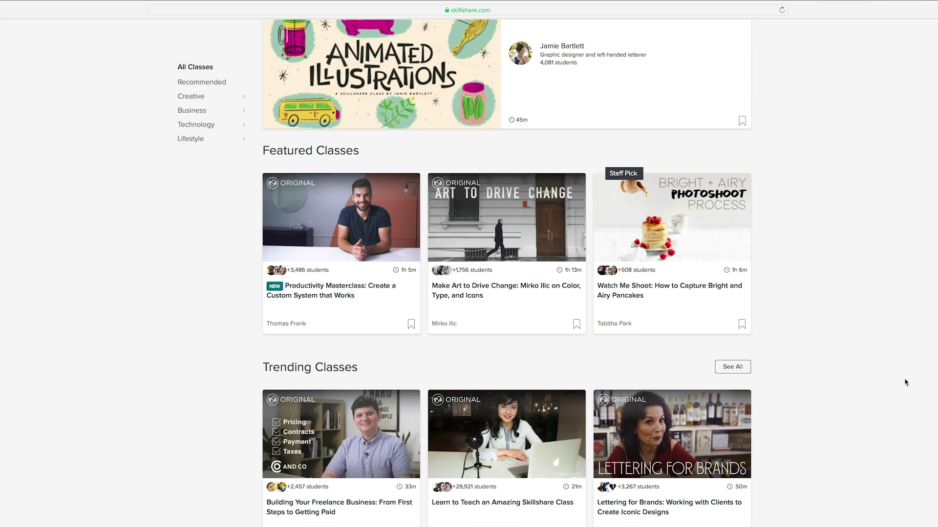
scroll(905, 383, "down", 14)
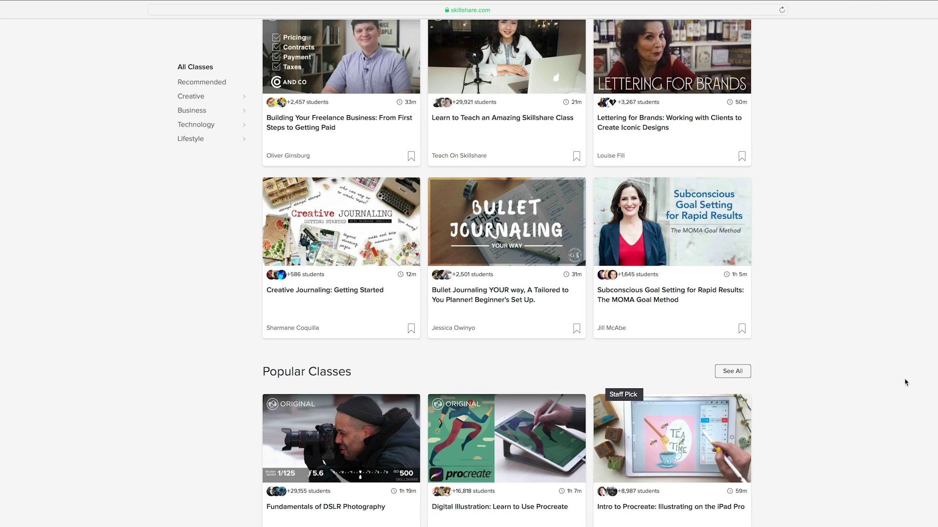
scroll(905, 382, "down", 1)
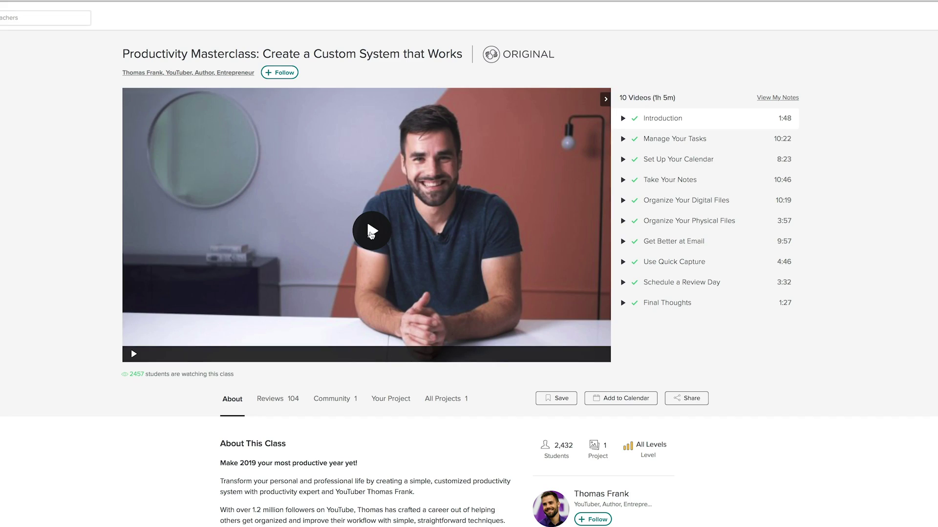
left_click(371, 231)
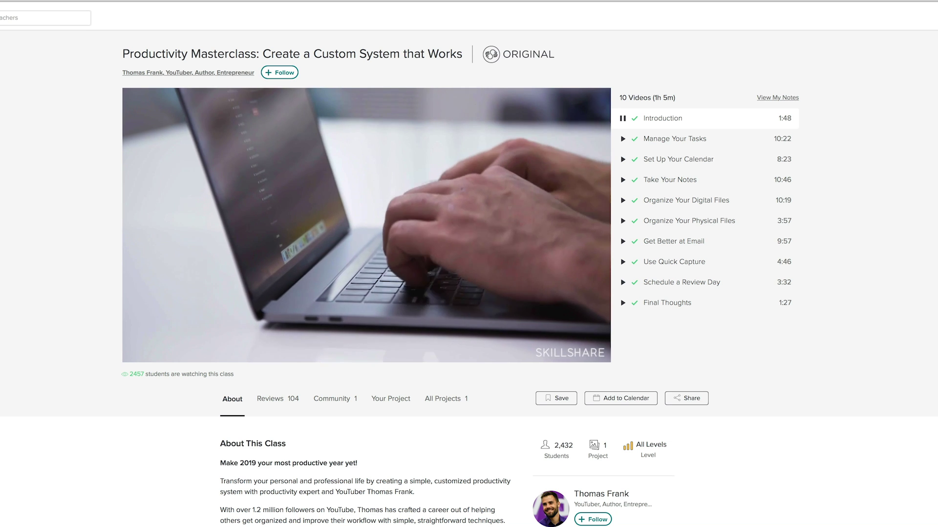